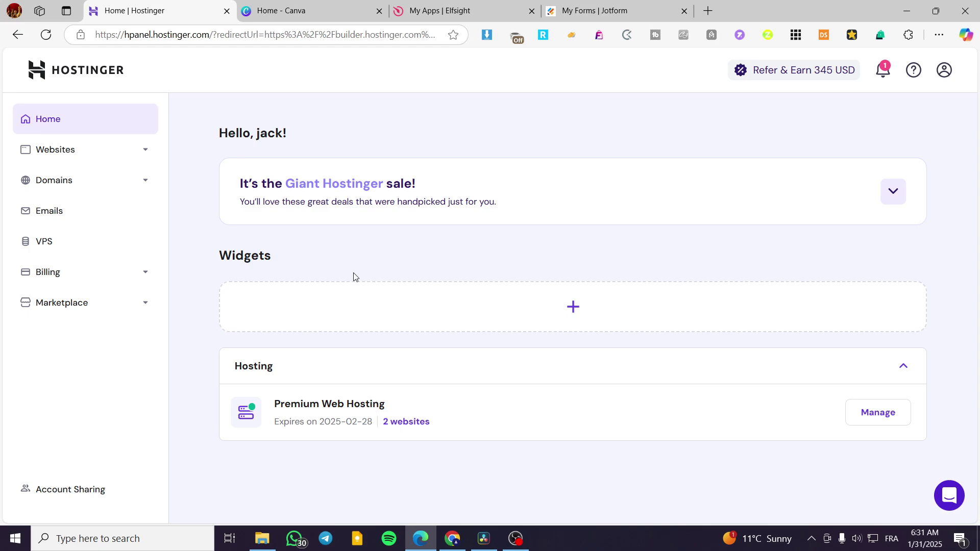
Step: Check the Canva, Elfsight and Jotform tabs, then return to the Hostinger dashboard
left_click(286, 10)
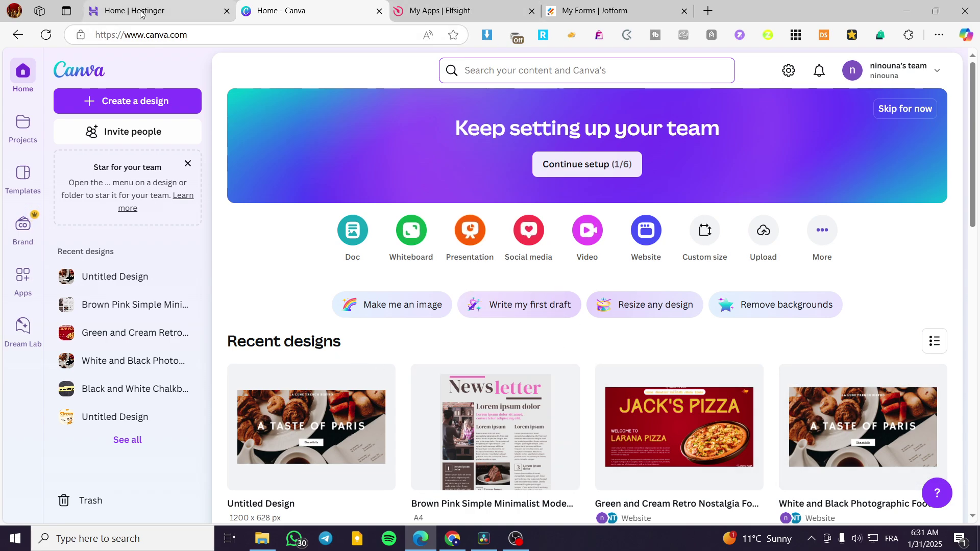
key("ctrl+Tab")
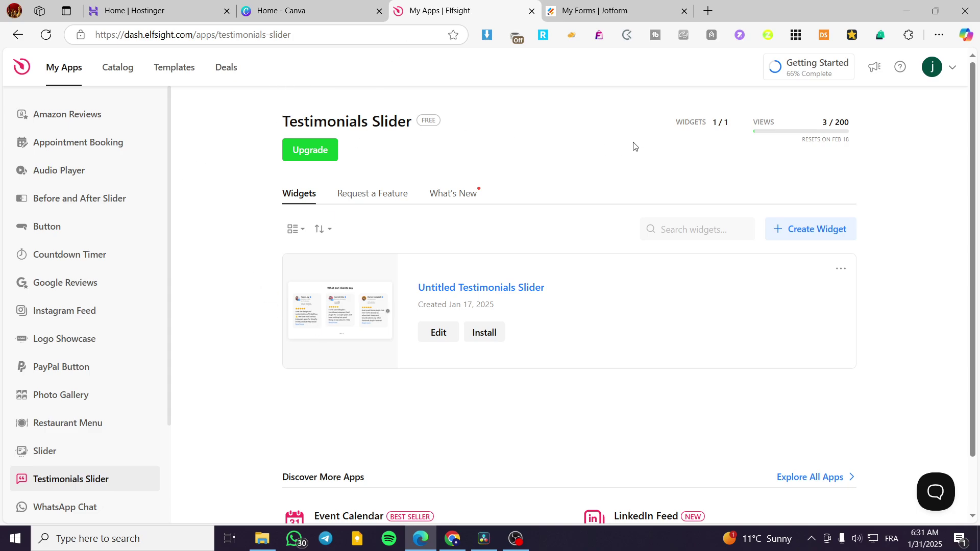
left_click(607, 3)
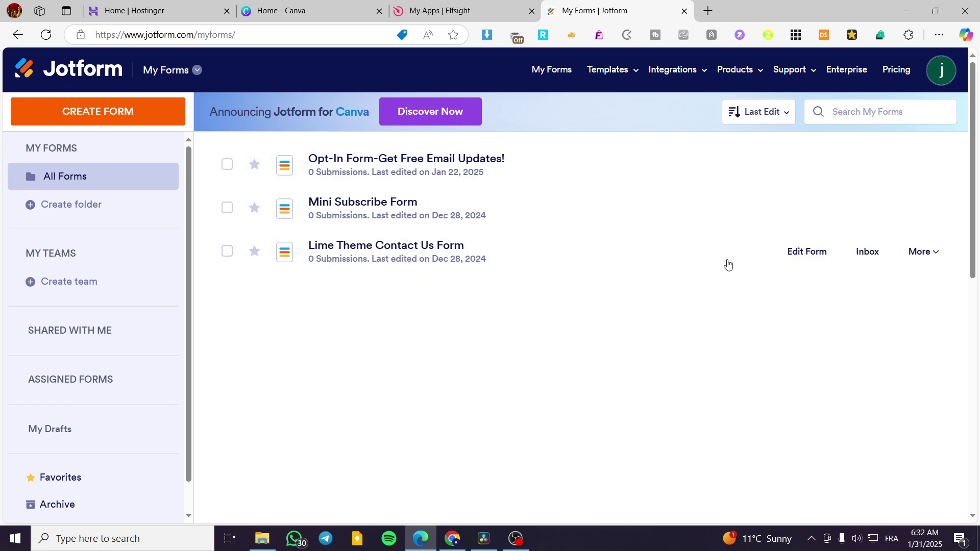
left_click(170, 4)
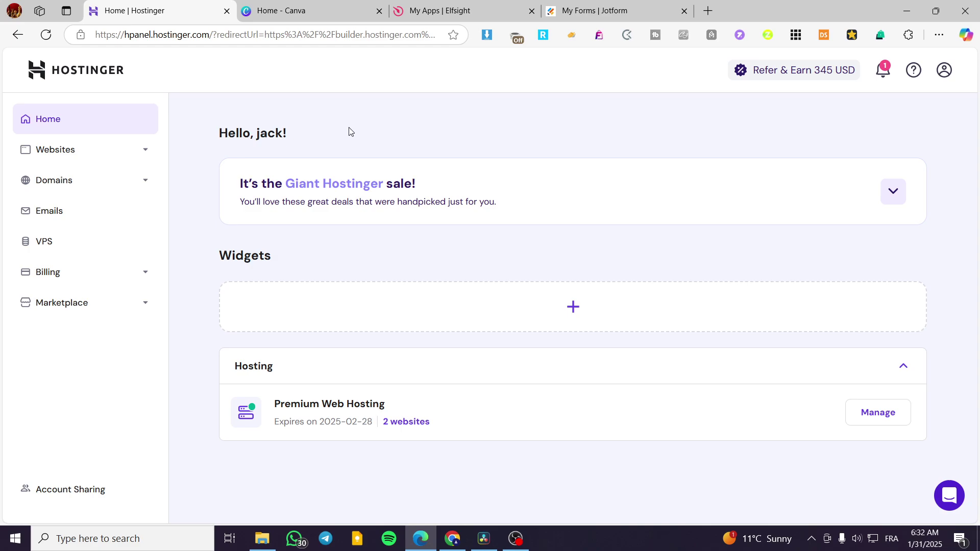
Step: Open the hPanel Websites list showing jacksclothing.xyz under Premium Web Hosting
left_click(67, 153)
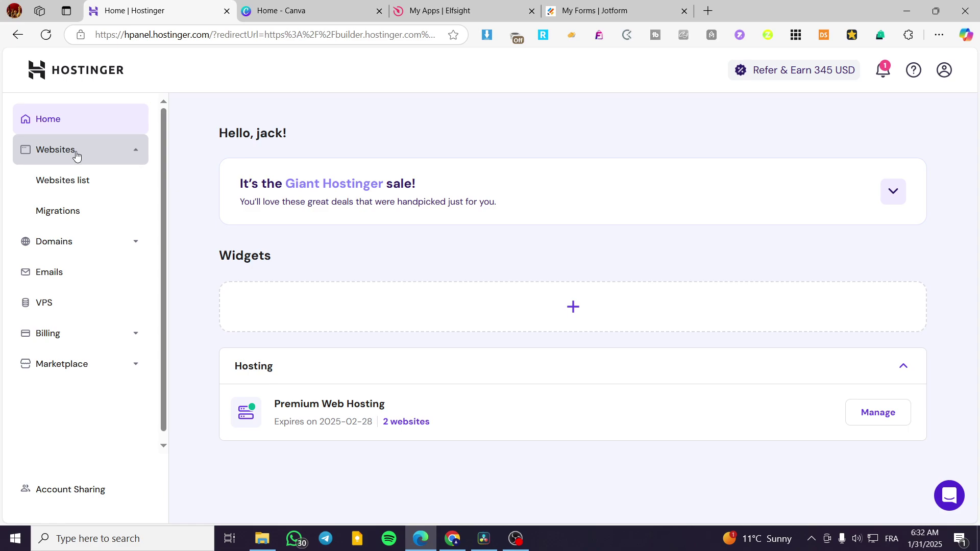
left_click(63, 181)
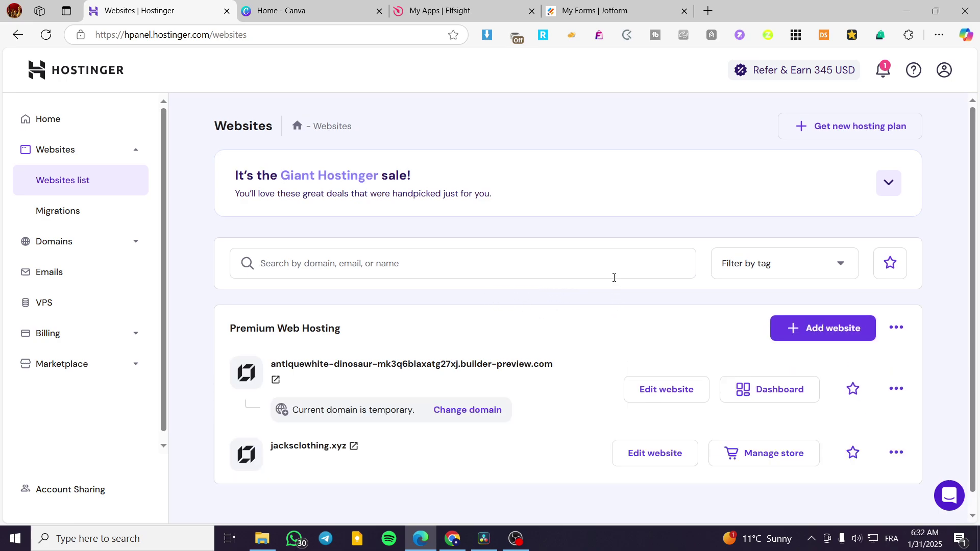
scroll(613, 286, "down", 1)
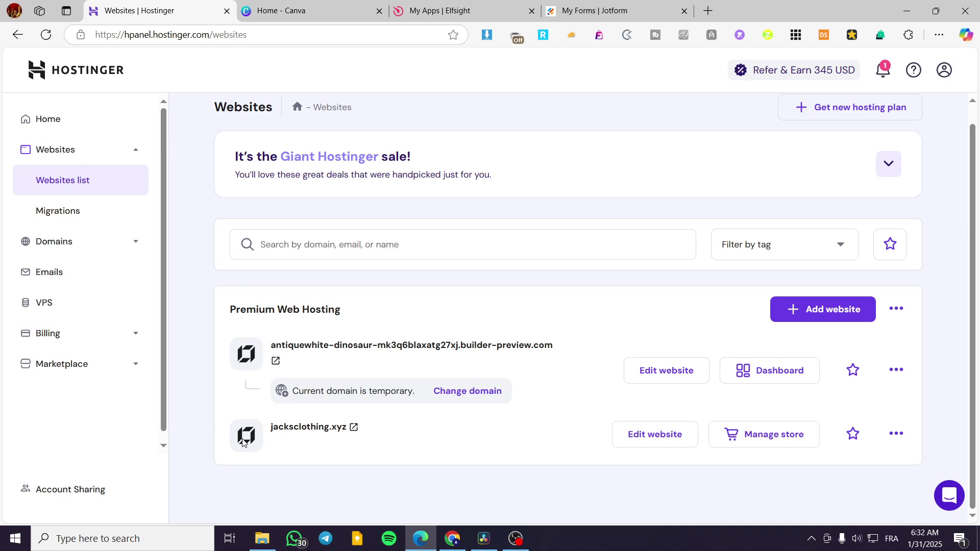
Step: Edit jacksclothing.xyz in the builder and add a blank section below About Mina
left_click(684, 437)
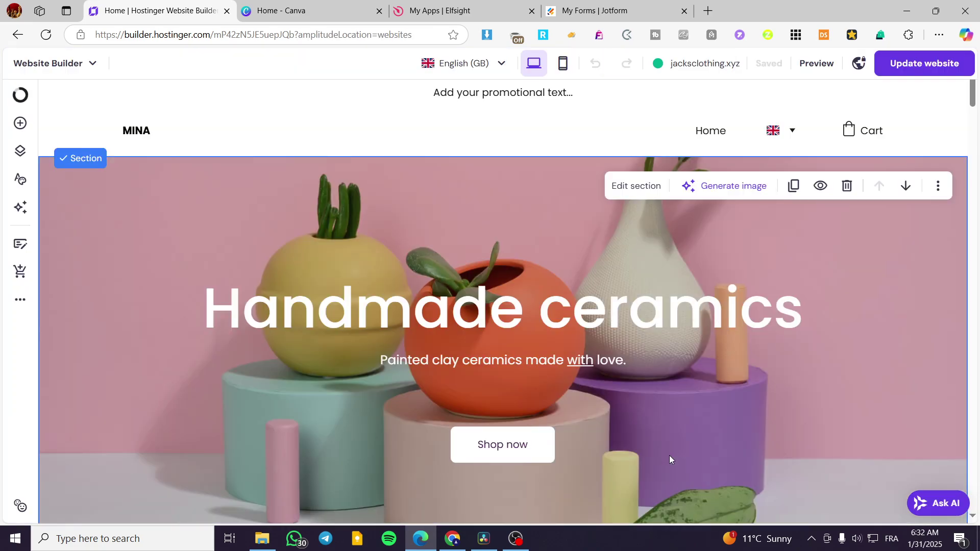
scroll(656, 459, "down", 8)
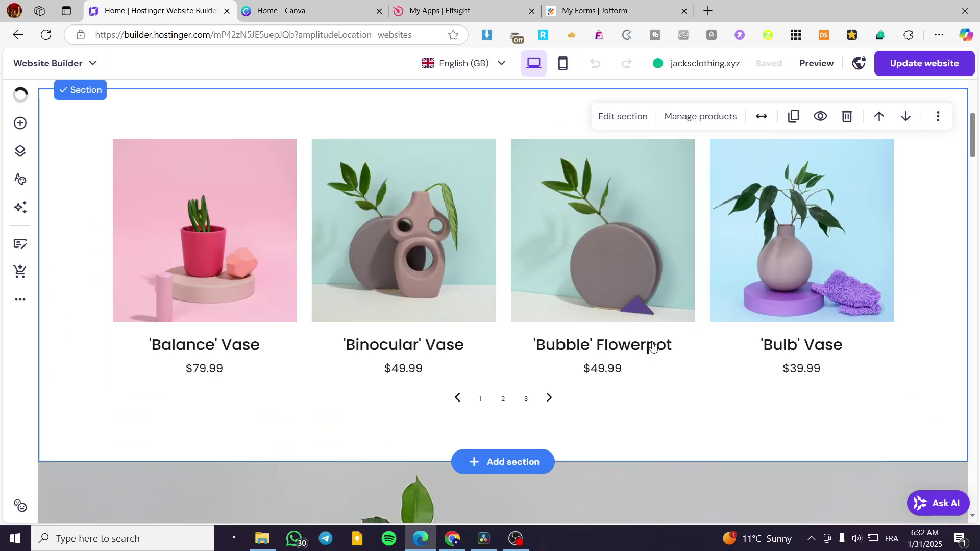
scroll(652, 339, "down", 15)
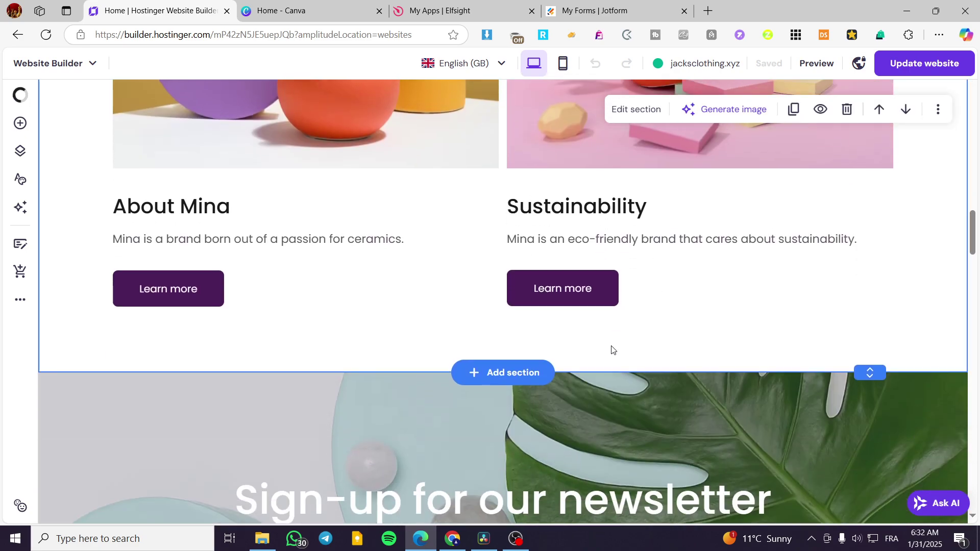
scroll(612, 350, "down", 1)
left_click(519, 302)
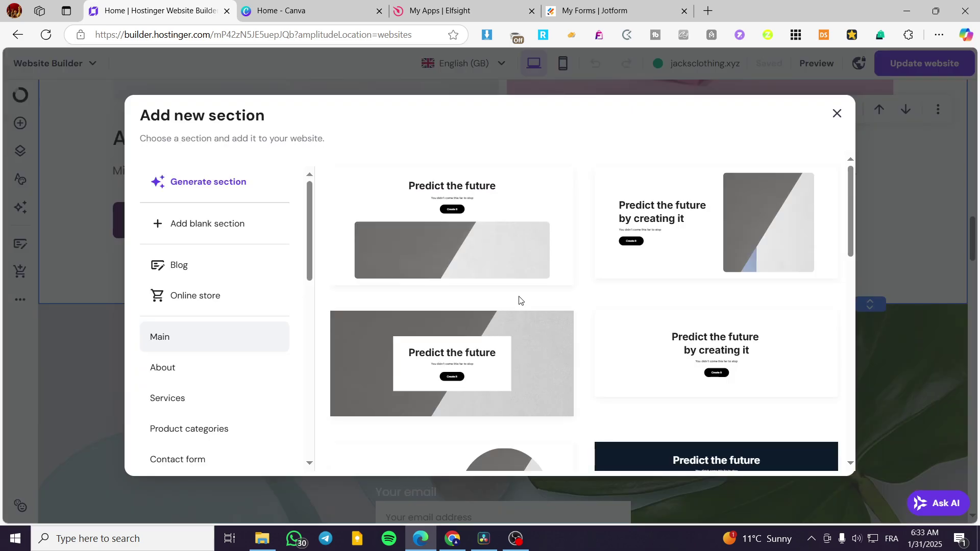
left_click(219, 218)
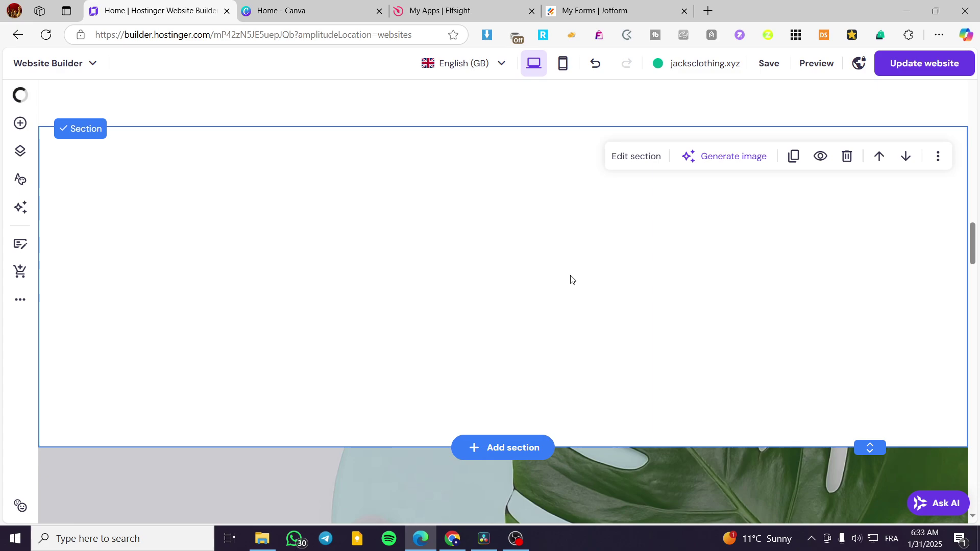
Step: Place an Embed code block inside the new blank section
left_click(19, 128)
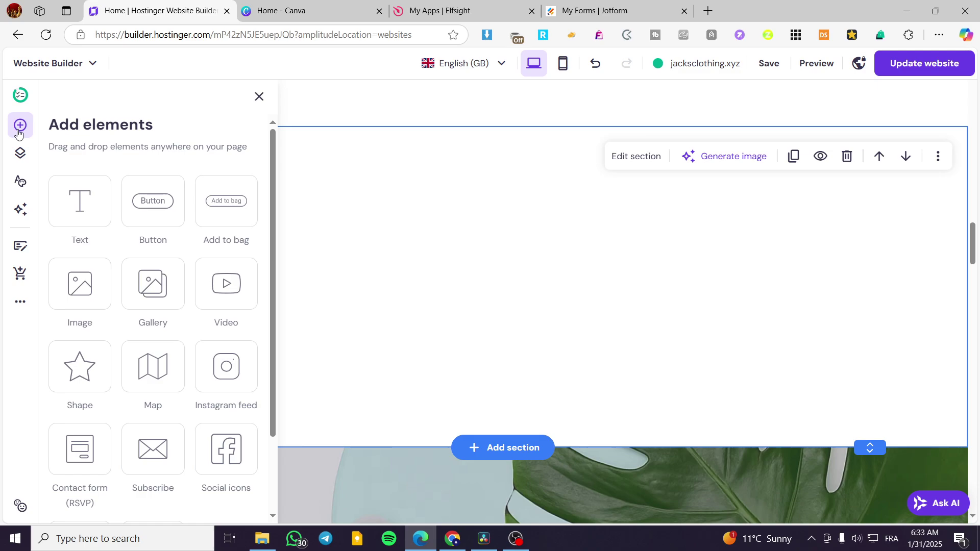
left_click(260, 98)
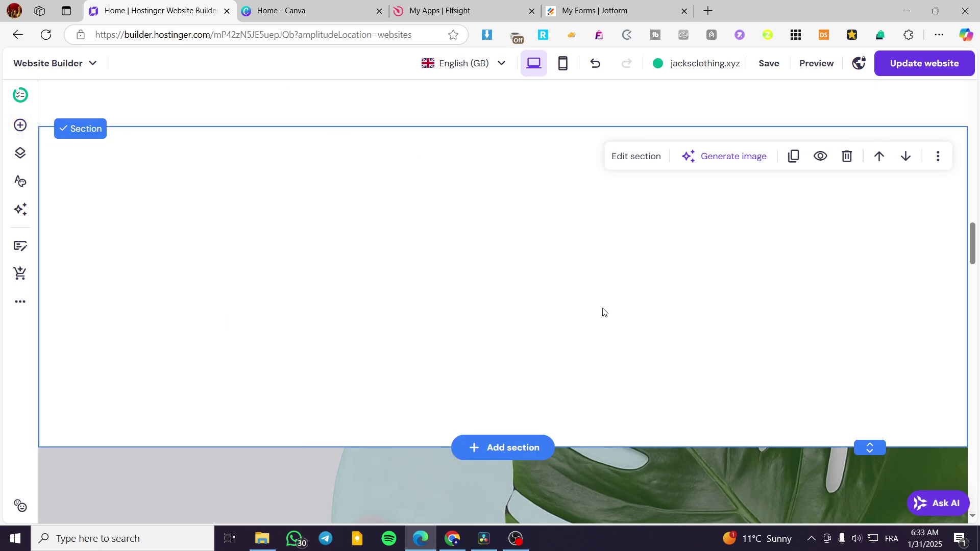
left_click(20, 129)
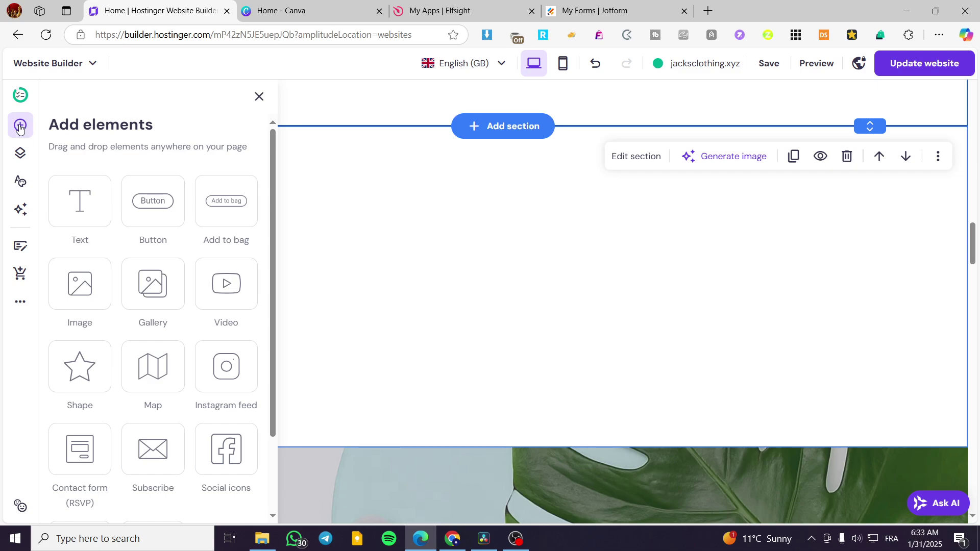
scroll(145, 163, "down", 3)
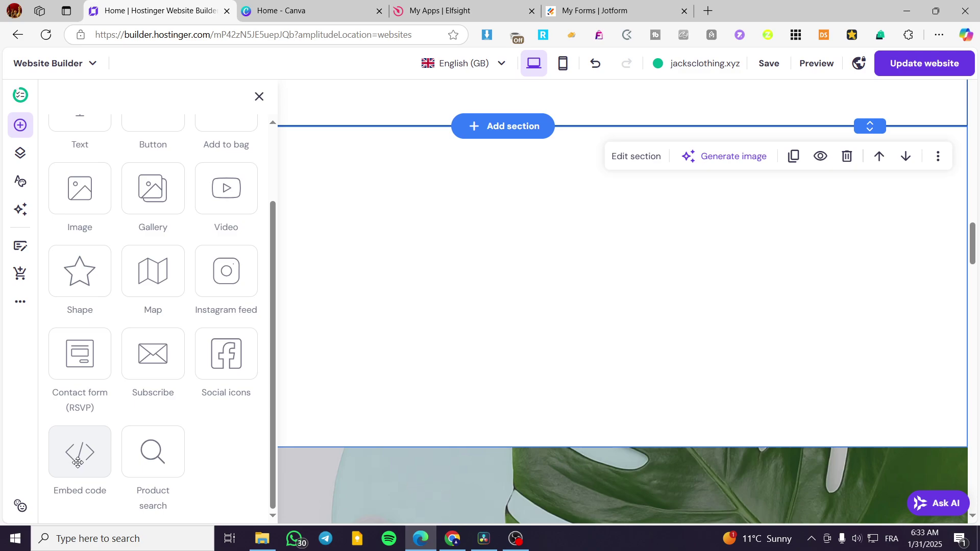
left_click_drag(78, 462, 492, 271)
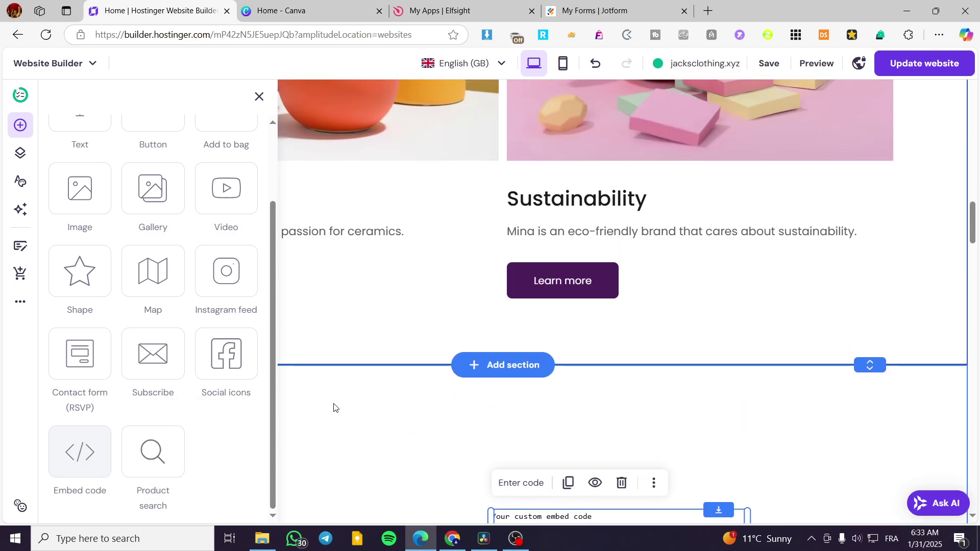
left_click_drag(549, 324, 434, 210)
Step: Delete the embed block's placeholder code, then go to Canva's home page
left_click(408, 174)
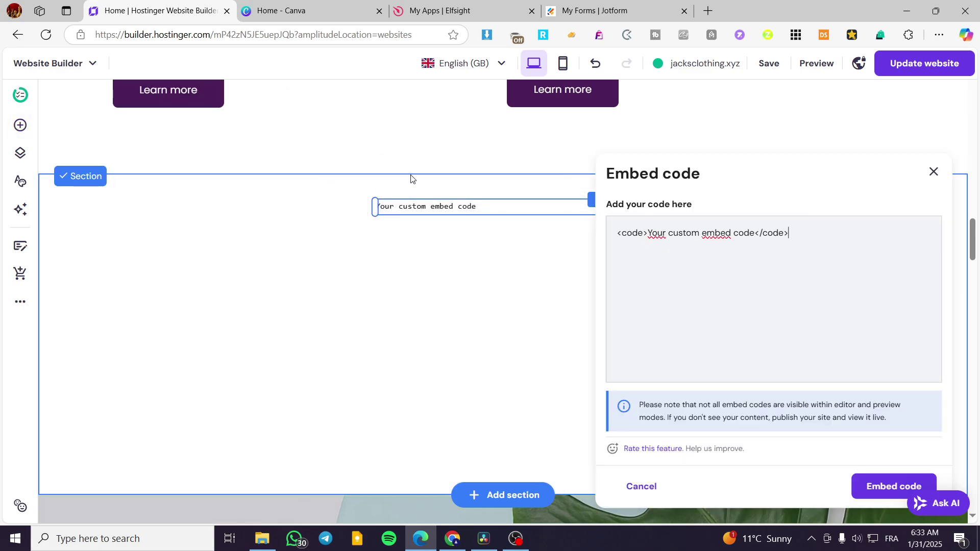
left_click_drag(792, 231, 614, 238)
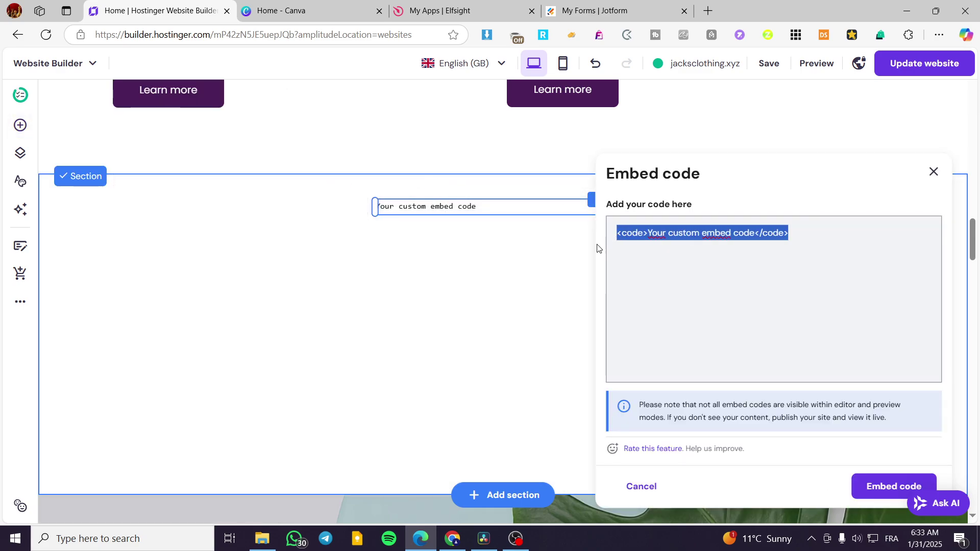
key("BackSpace")
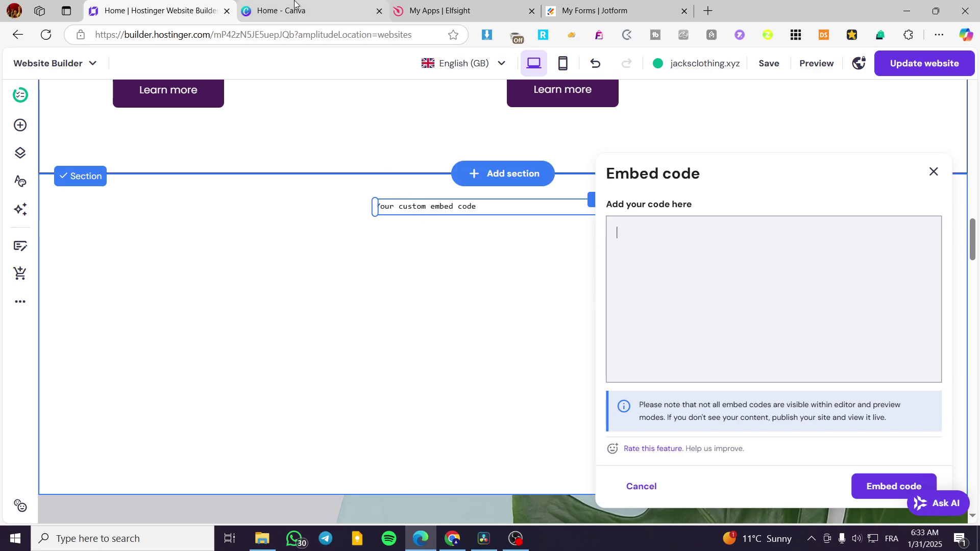
left_click(281, 11)
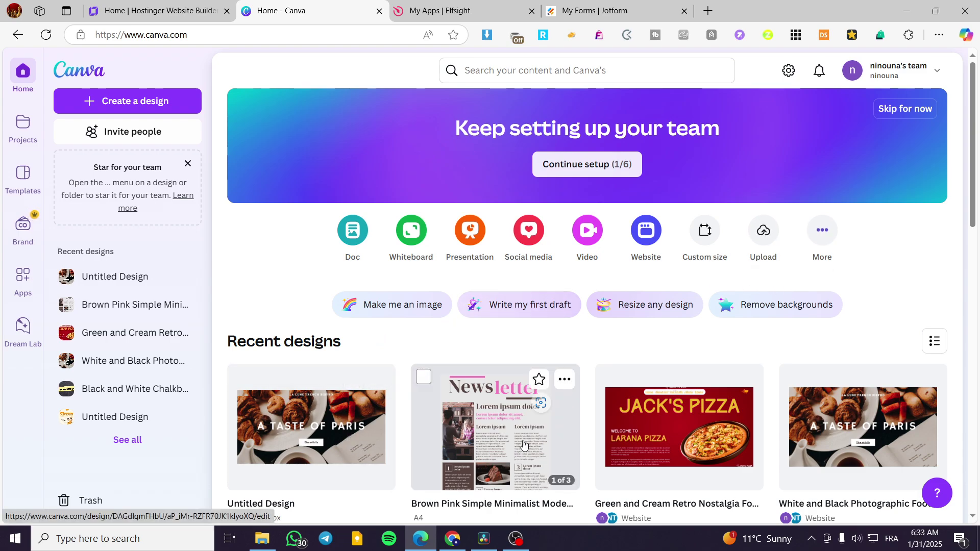
Step: Create embed links for the Brown Pink Simple Minimalist newsletter and copy its HTML code
left_click(497, 433)
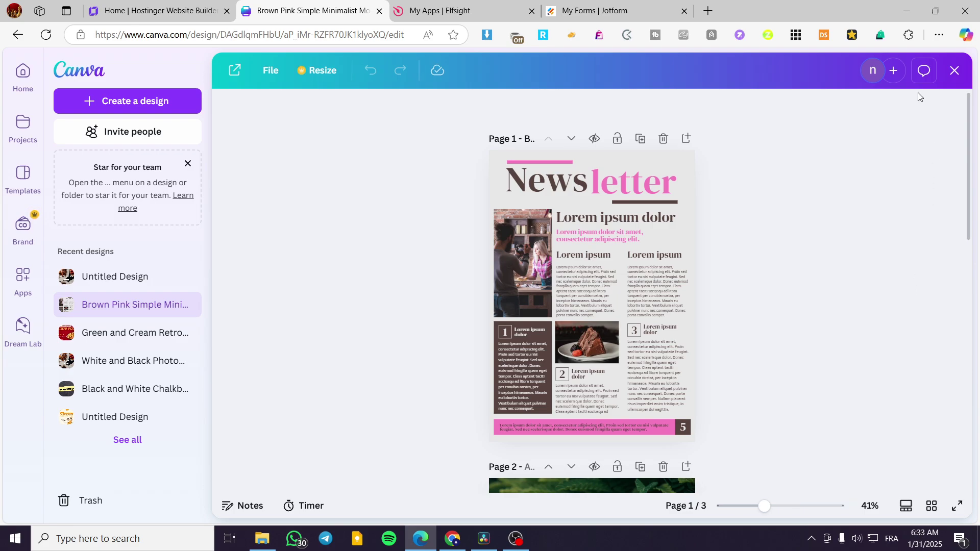
left_click(912, 73)
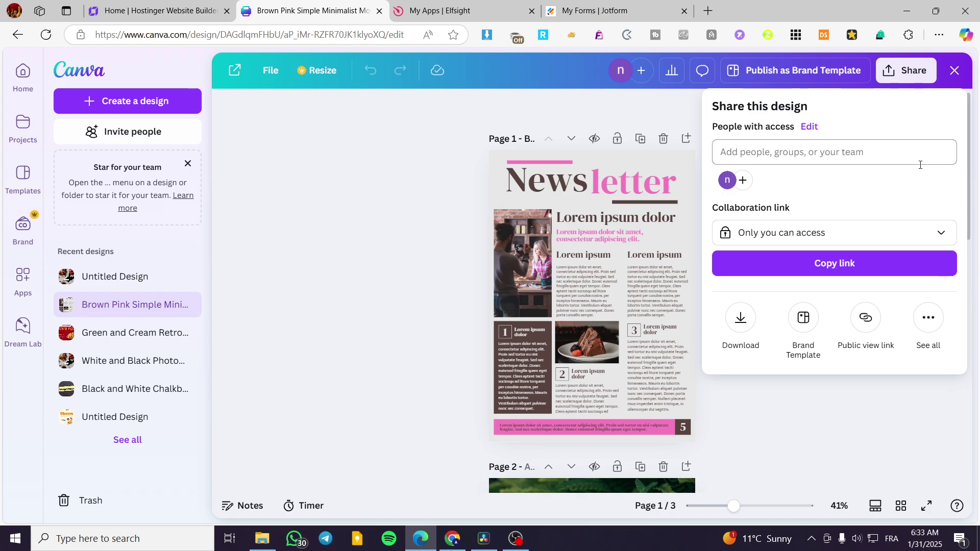
left_click(934, 321)
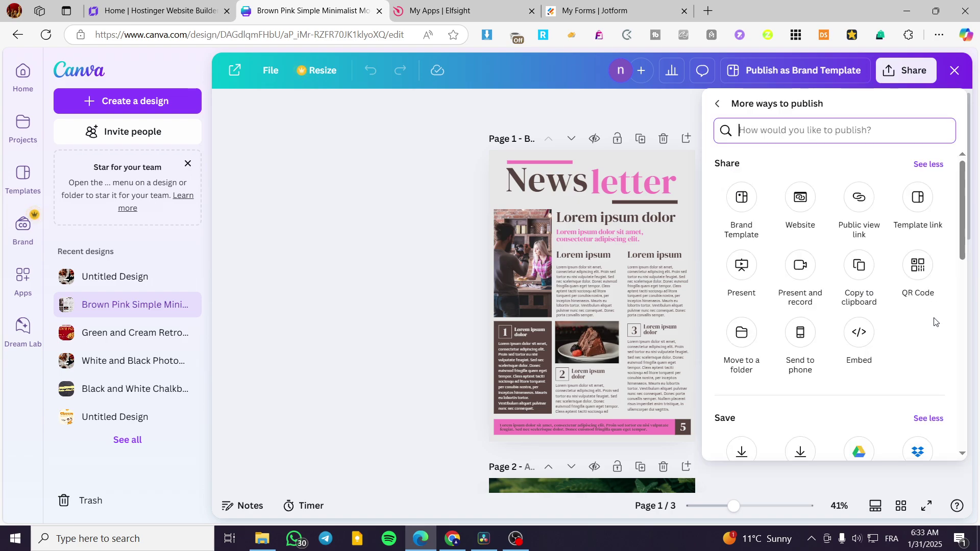
left_click(850, 336)
left_click(836, 189)
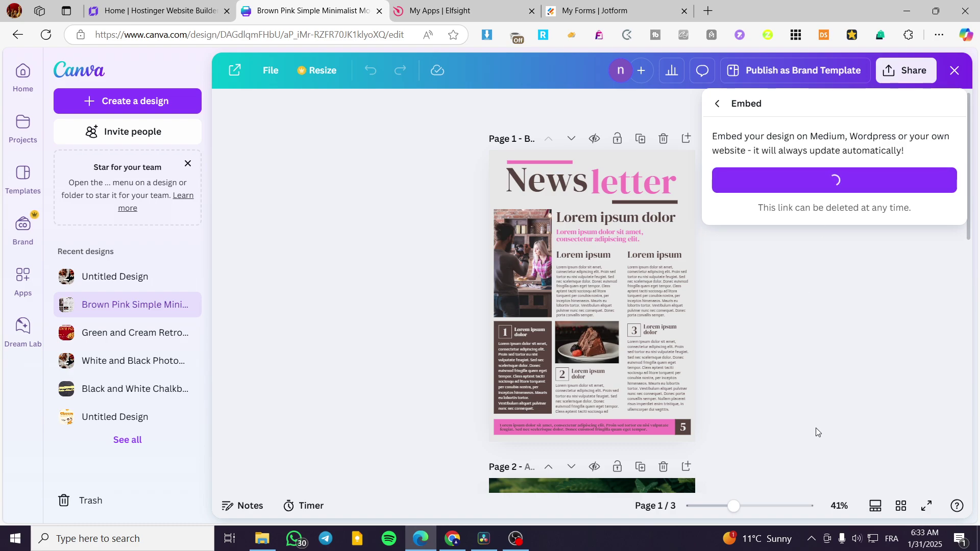
left_click(933, 160)
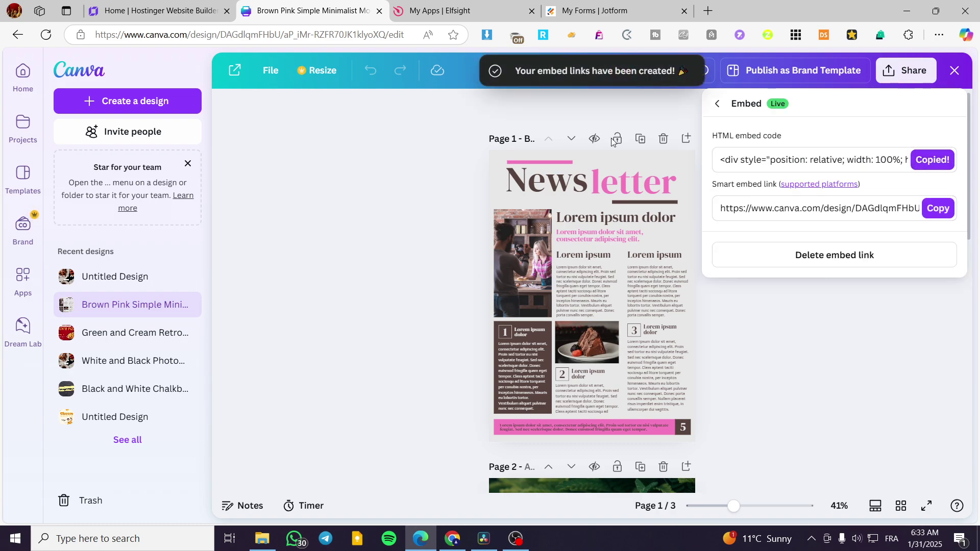
Step: Embed the pasted Canva newsletter code and move the block to the section's left side
left_click(158, 10)
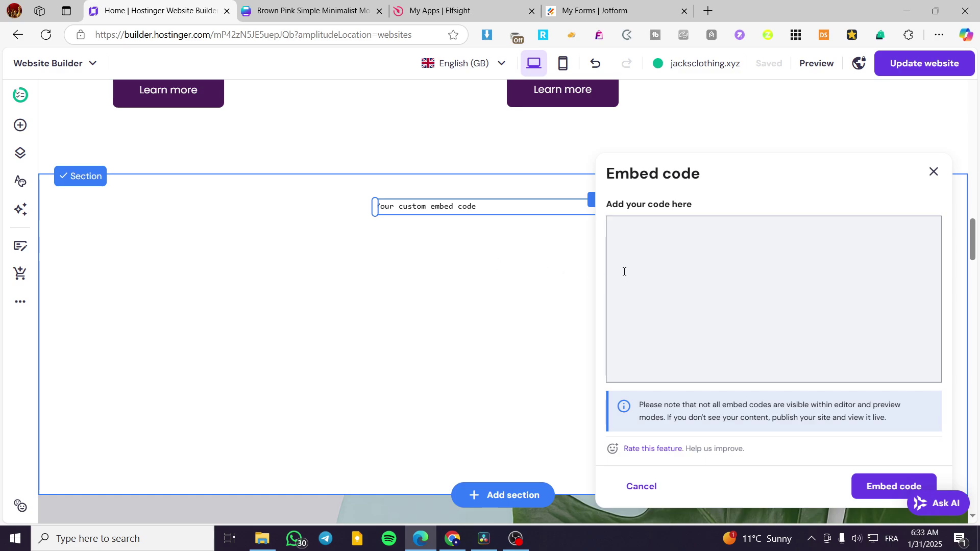
key("ctrl+v")
left_click(880, 484)
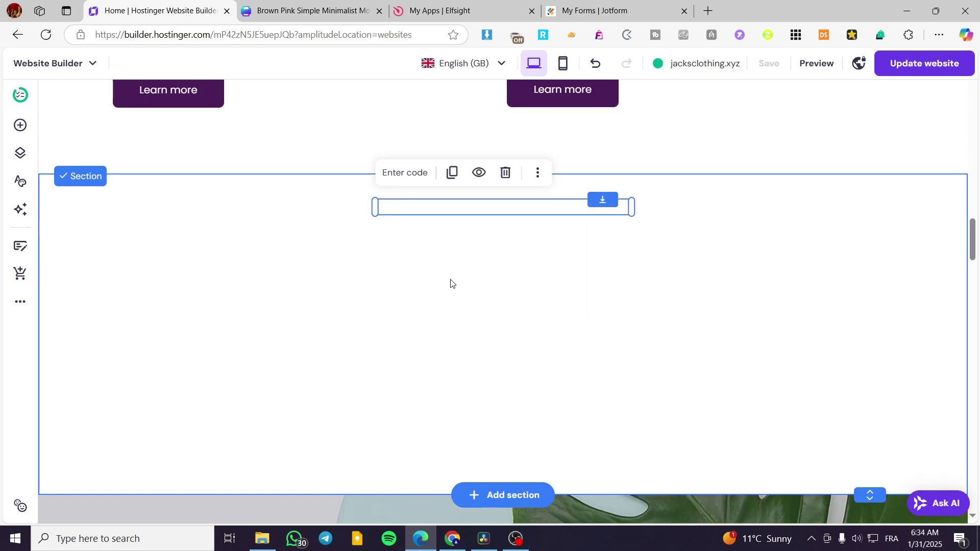
scroll(571, 317, "down", 3)
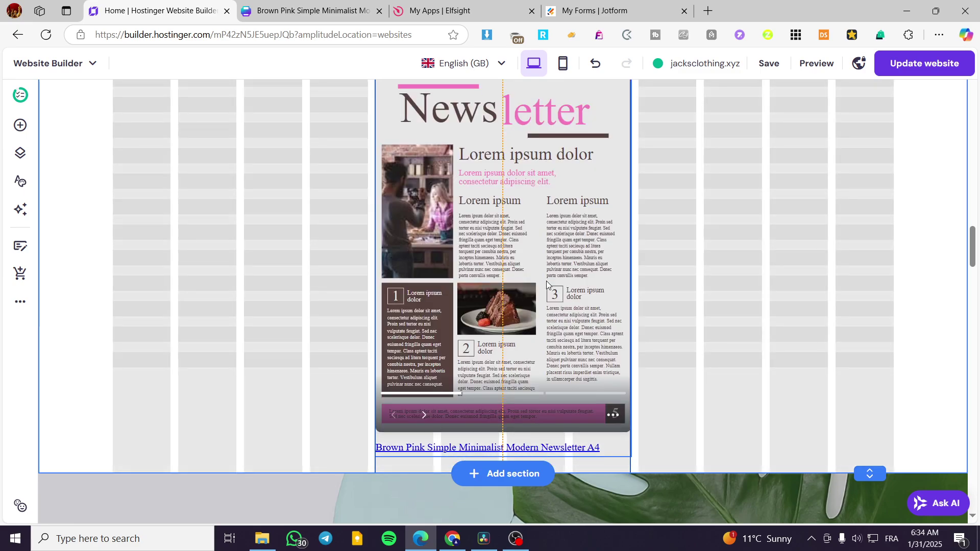
left_click_drag(541, 304, 286, 259)
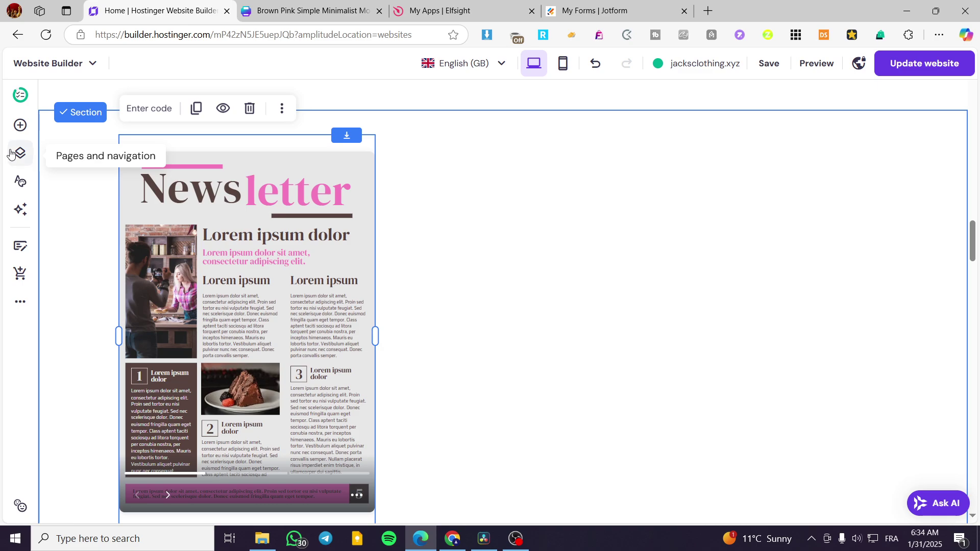
left_click(13, 153)
left_click(258, 98)
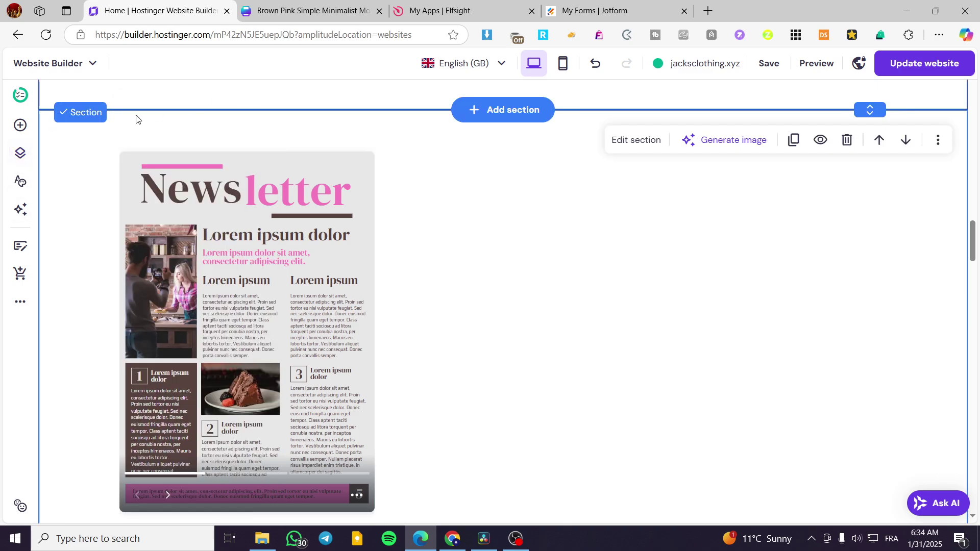
Step: Add a second Embed code block beside the newsletter and erase its default code
left_click(20, 125)
scroll(116, 431, "down", 2)
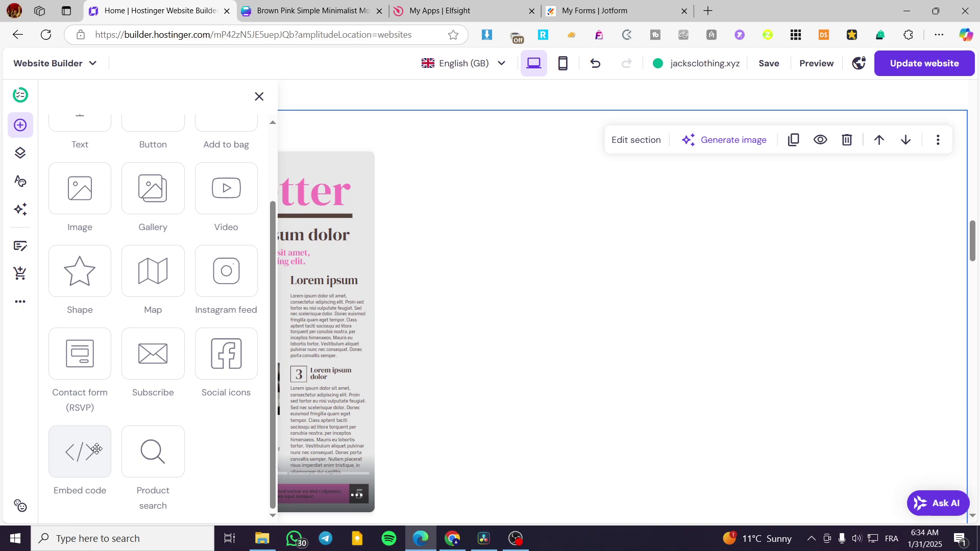
left_click_drag(91, 452, 505, 175)
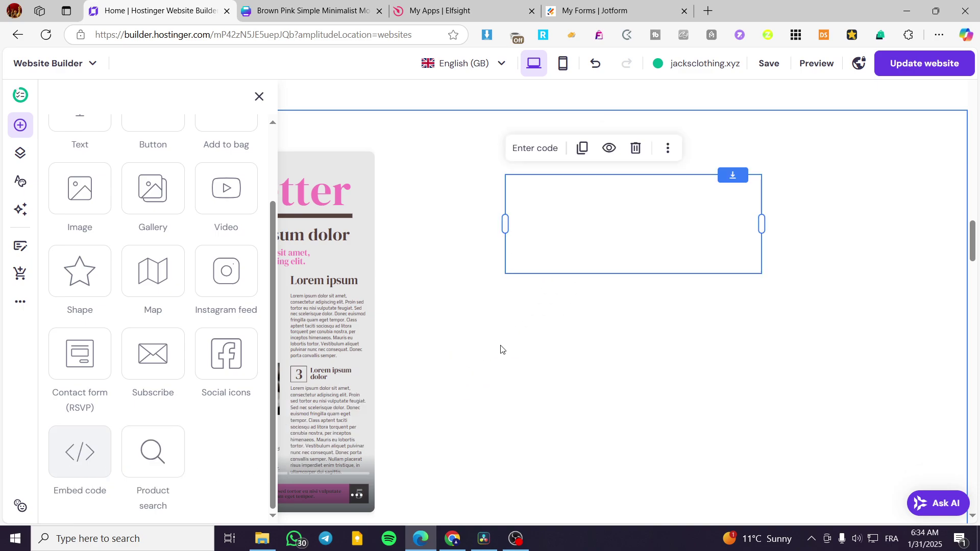
scroll(569, 265, "up", 5)
scroll(571, 432, "down", 5)
left_click(557, 238)
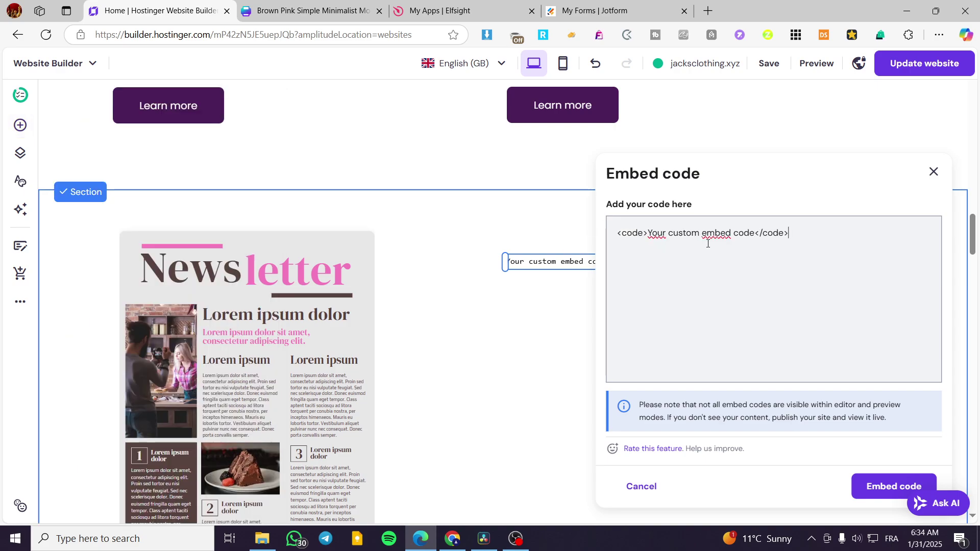
key("BackSpace")
key("BackSpace")
key("BackSpace")
key("BackSpace")
key("BackSpace")
key("BackSpace")
key("BackSpace")
key("BackSpace")
key("BackSpace")
key("BackSpace")
key("BackSpace")
key("BackSpace")
key("BackSpace")
key("BackSpace")
key("BackSpace")
key("BackSpace")
key("BackSpace")
key("BackSpace")
key("BackSpace")
key("BackSpace")
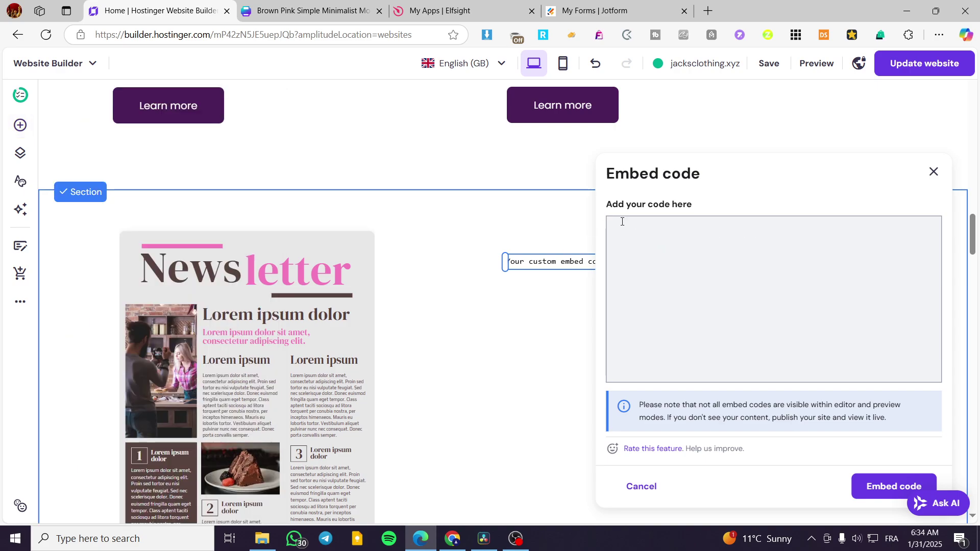
Step: Copy the Elfsight Testimonials Slider install code and paste it into the second embed box
left_click(443, 10)
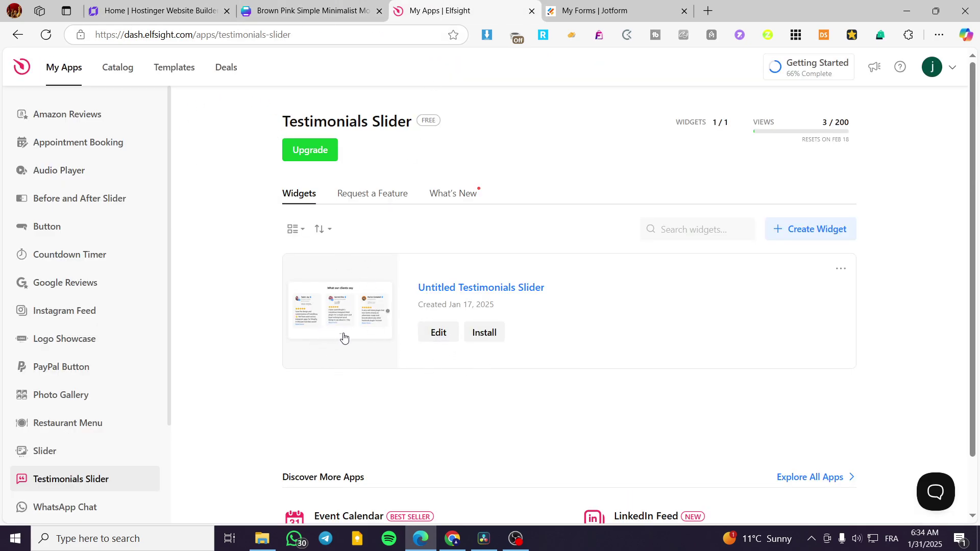
left_click(488, 336)
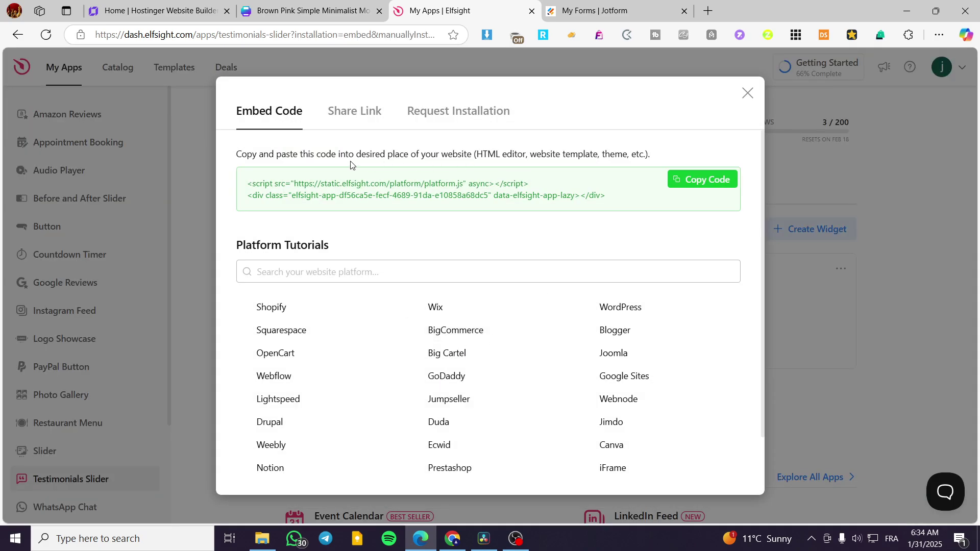
left_click(717, 187)
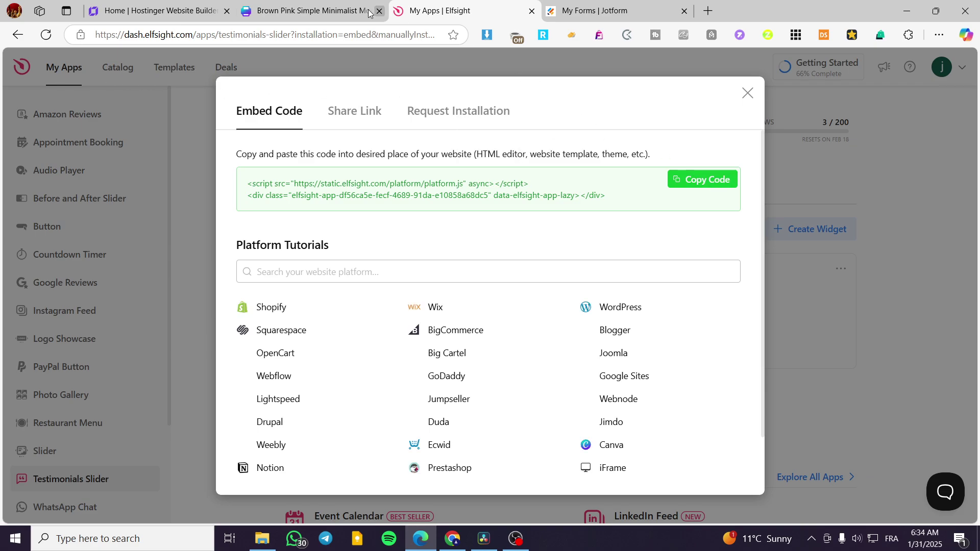
left_click(156, 11)
left_click(650, 345)
key("ctrl+v")
Step: Embed the testimonials slider beside the newsletter, widened to show three reviews
left_click(894, 484)
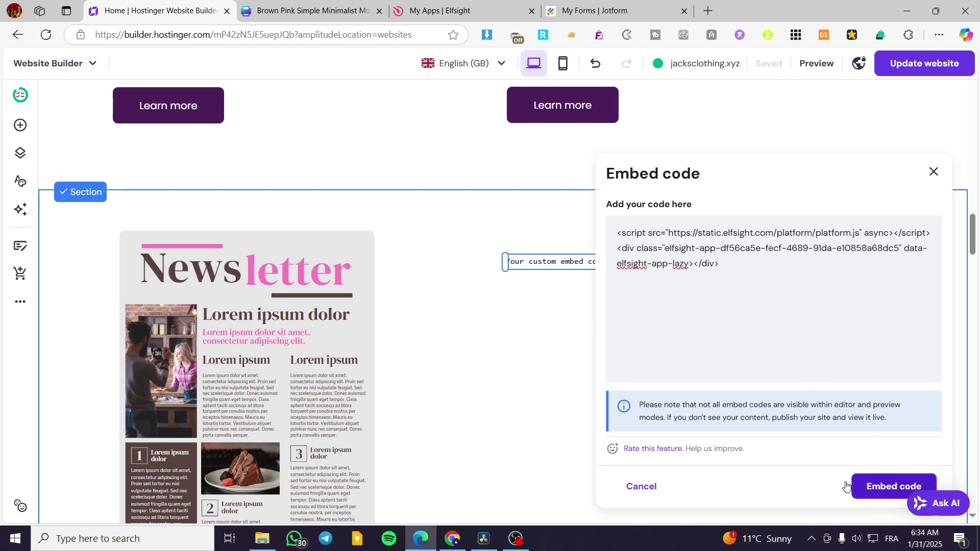
left_click_drag(622, 320, 487, 290)
left_click_drag(645, 381, 957, 377)
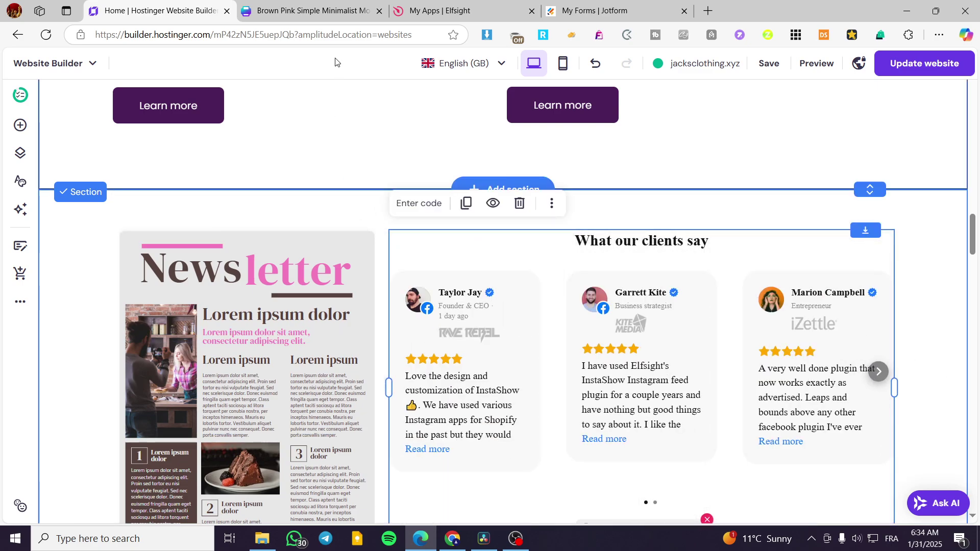
left_click(458, 12)
left_click(748, 92)
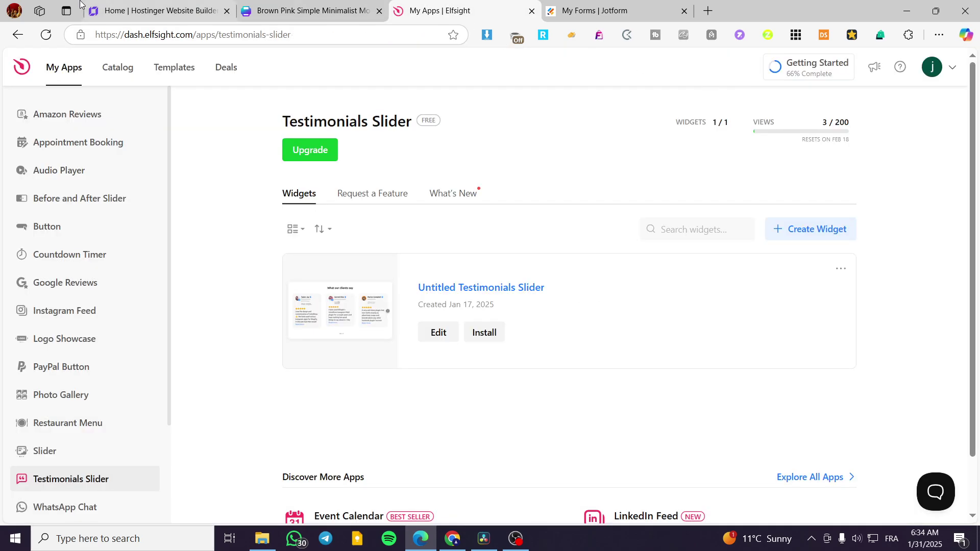
left_click(158, 11)
Step: Drag the section's bottom edge down to make the section taller
scroll(740, 349, "down", 2)
scroll(740, 349, "down", 3)
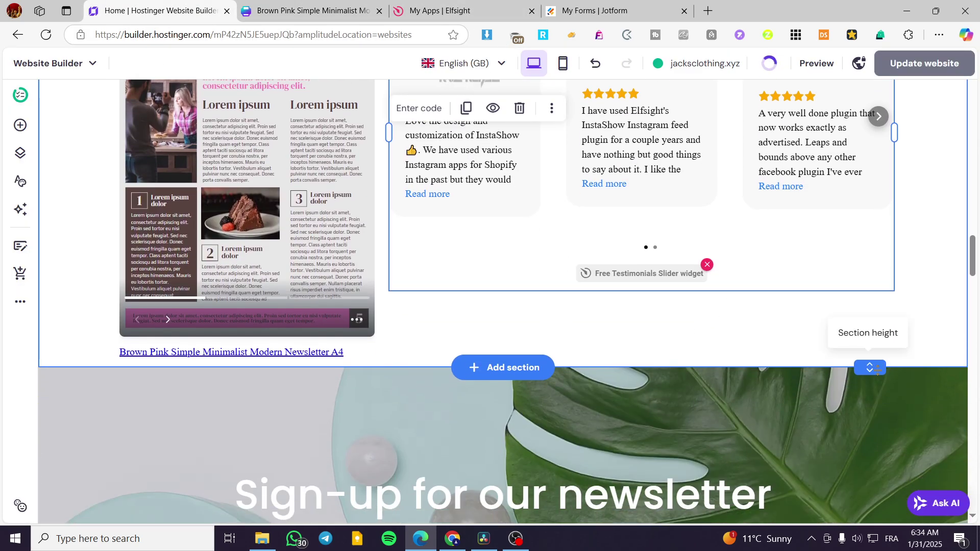
left_click_drag(870, 365, 872, 520)
scroll(750, 364, "down", 3)
left_click_drag(869, 416, 869, 521)
Step: Place a third Embed code block below the newsletter
left_click(20, 125)
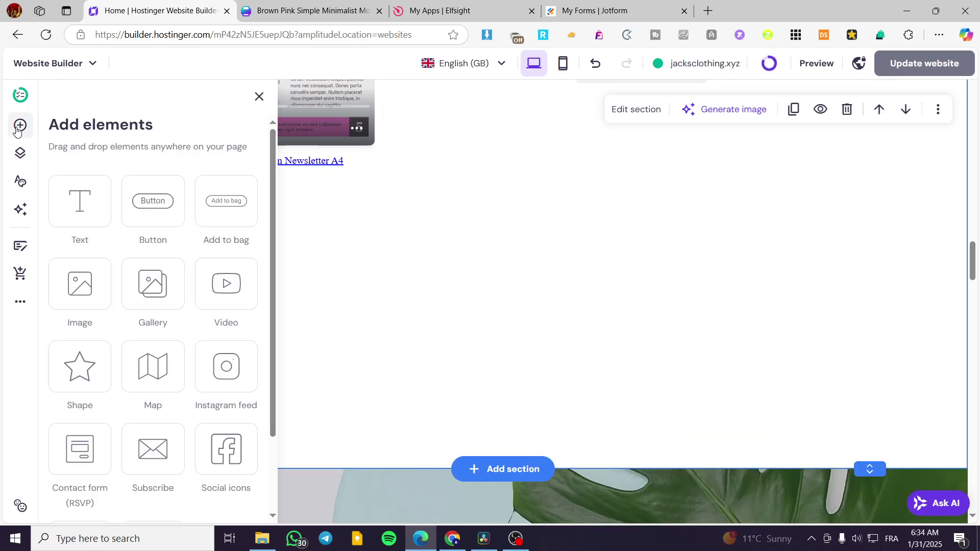
scroll(76, 459, "down", 2)
left_click_drag(77, 469, 418, 378)
scroll(439, 357, "up", 5)
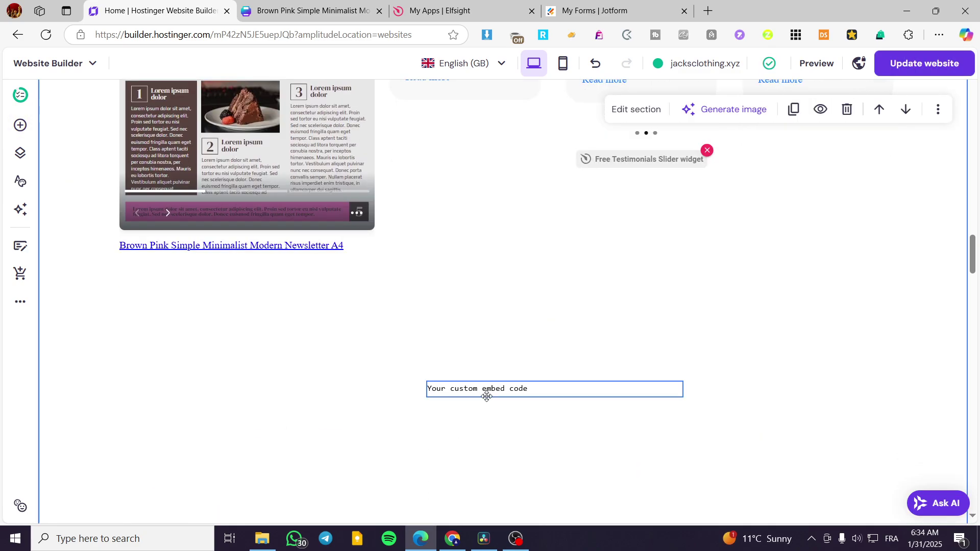
double_click(484, 391)
left_click_drag(484, 391, 220, 358)
Step: Clear the third block's default embed code and go to the Jotform forms list
left_click_drag(634, 232, 435, 234)
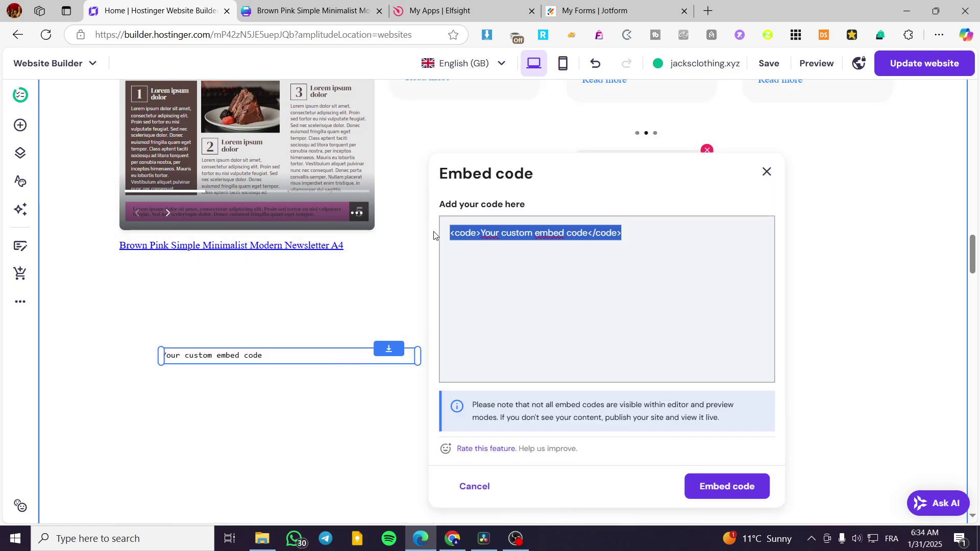
key("BackSpace")
key("ctrl+4")
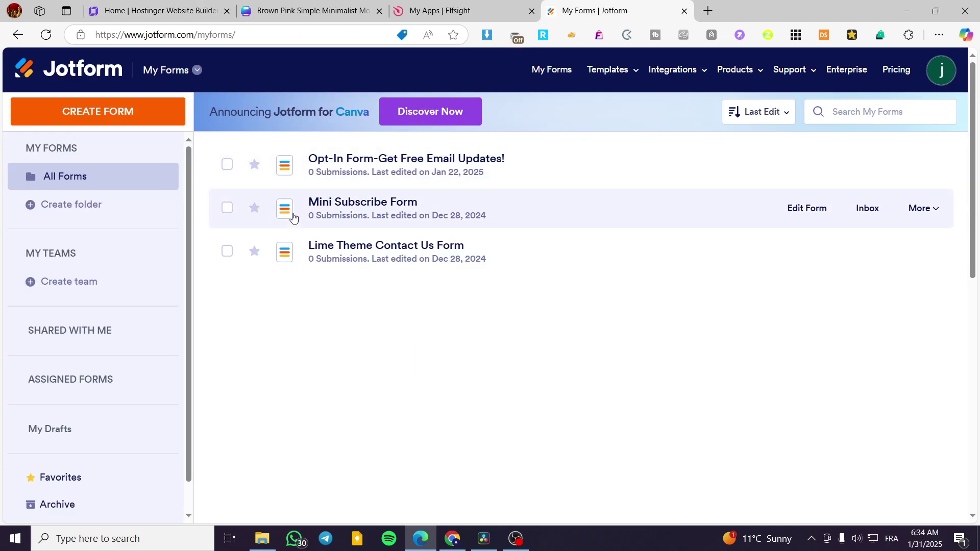
Step: Copy the Publish > Embed script of the 'Opt-In Form-Get Free Email Updates!' Jotform form
left_click(416, 173)
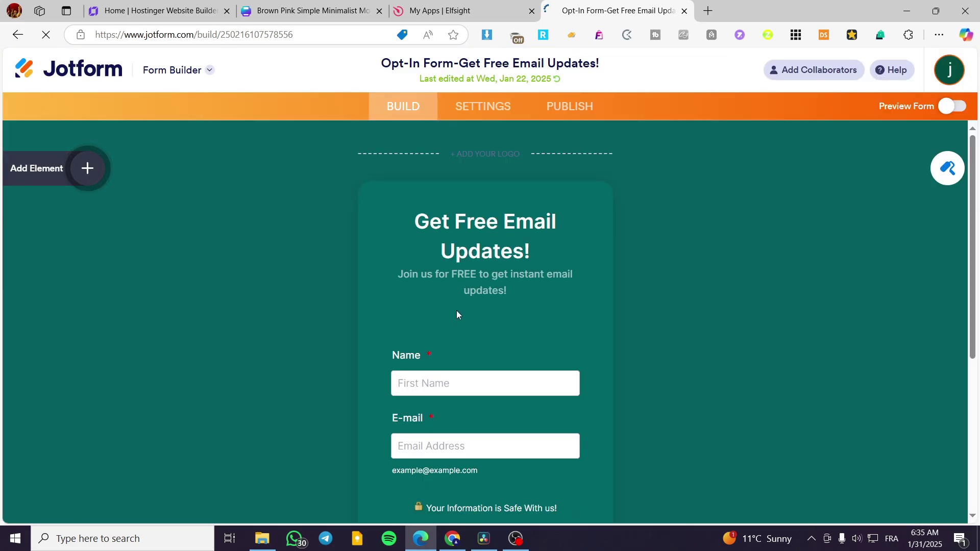
scroll(529, 369, "down", 5)
scroll(436, 301, "up", 4)
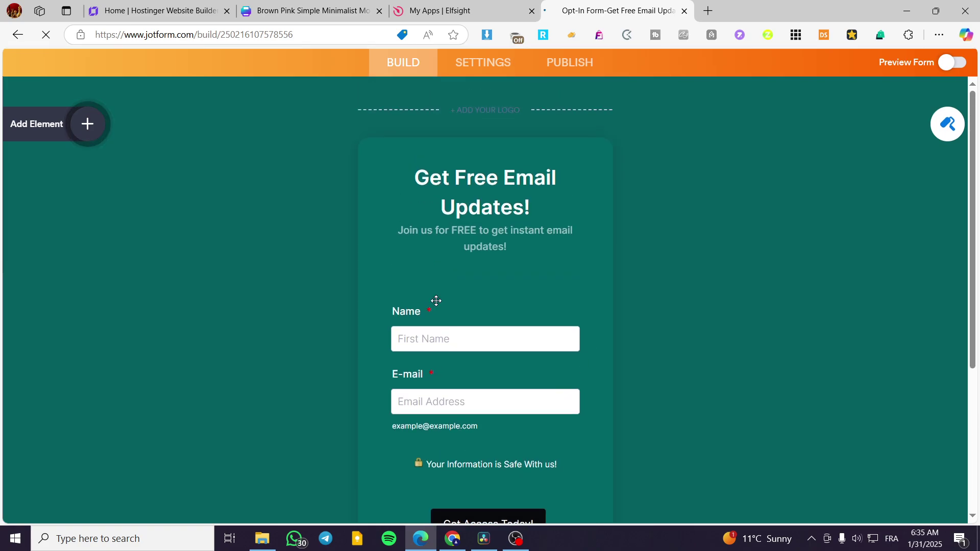
scroll(436, 301, "up", 1)
left_click(584, 107)
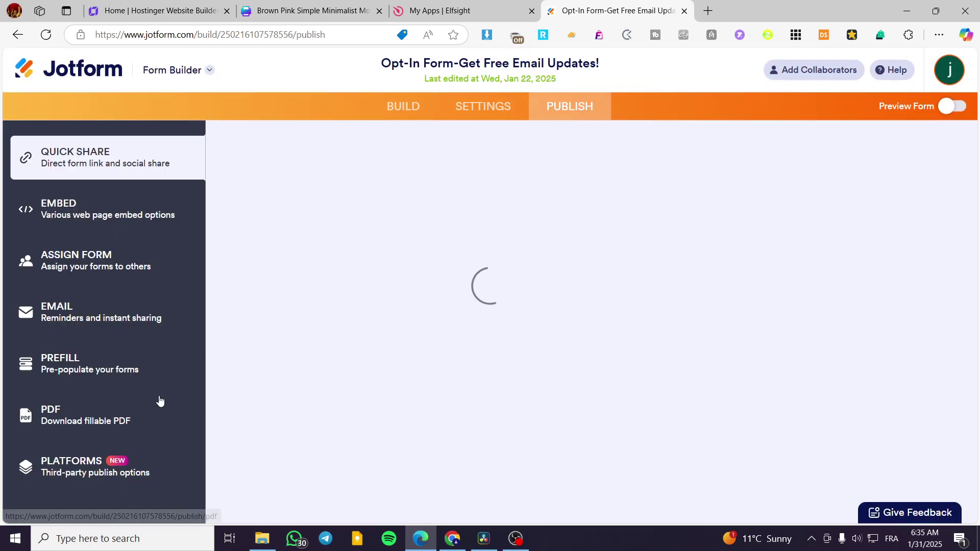
left_click(110, 217)
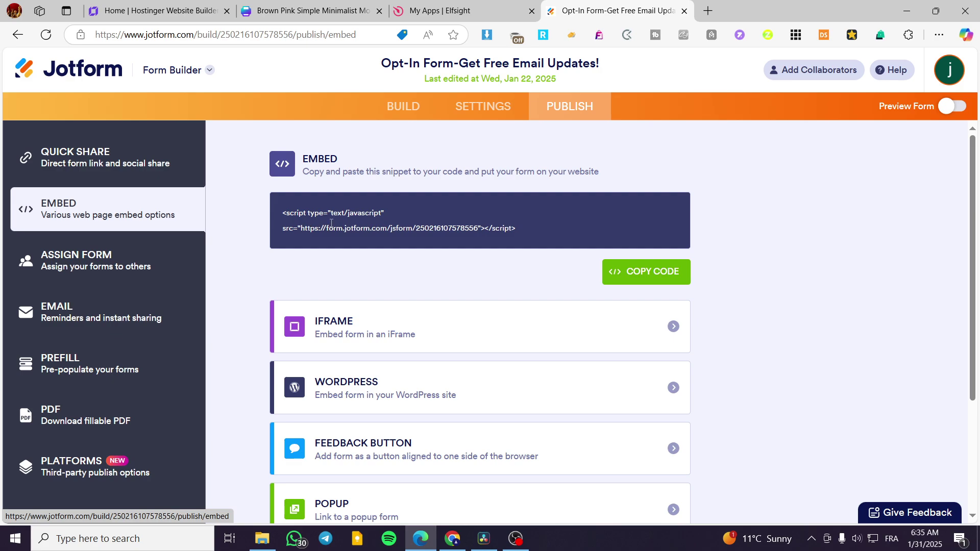
left_click(658, 272)
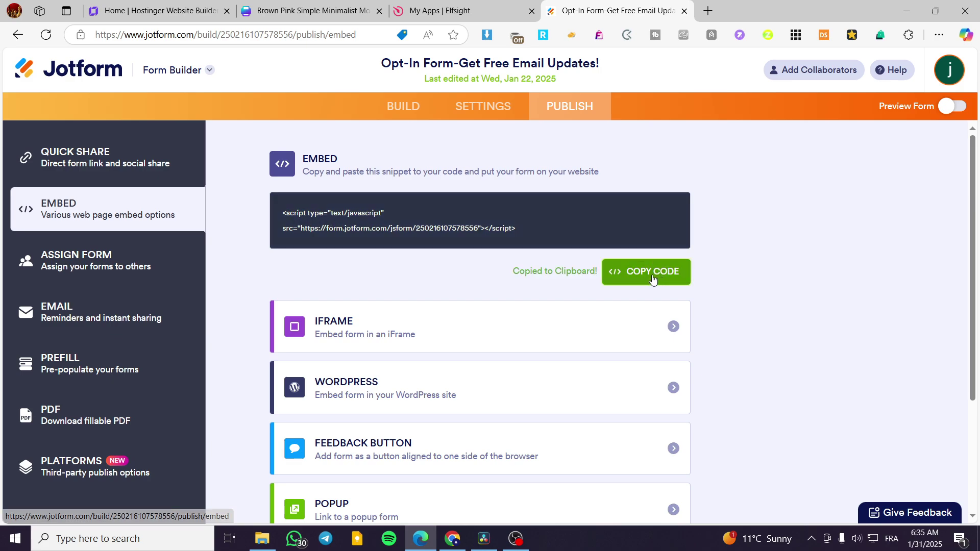
left_click(188, 10)
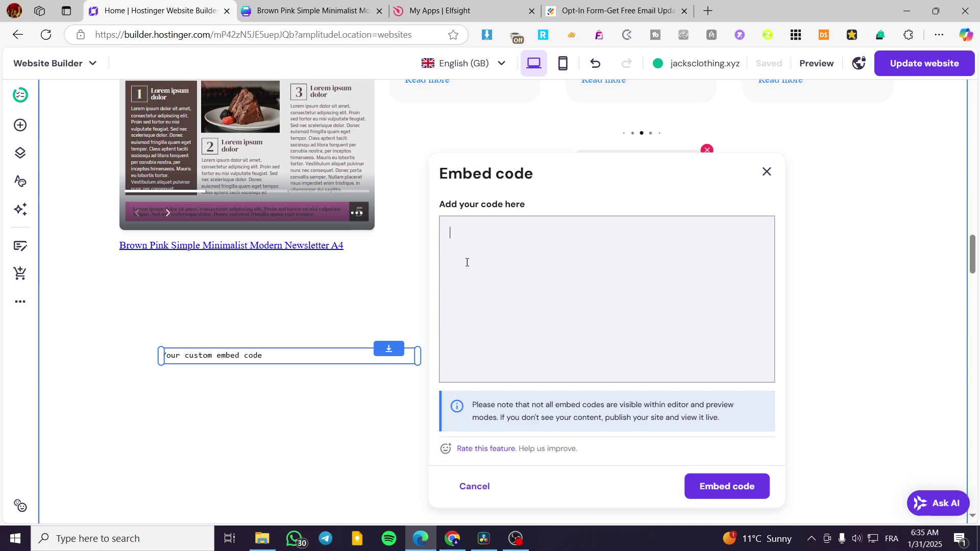
Step: Embed the pasted Jotform 'Get Free Email Updates!' opt-in form script into the page
key("ctrl+v")
left_click(721, 485)
scroll(704, 380, "down", 3)
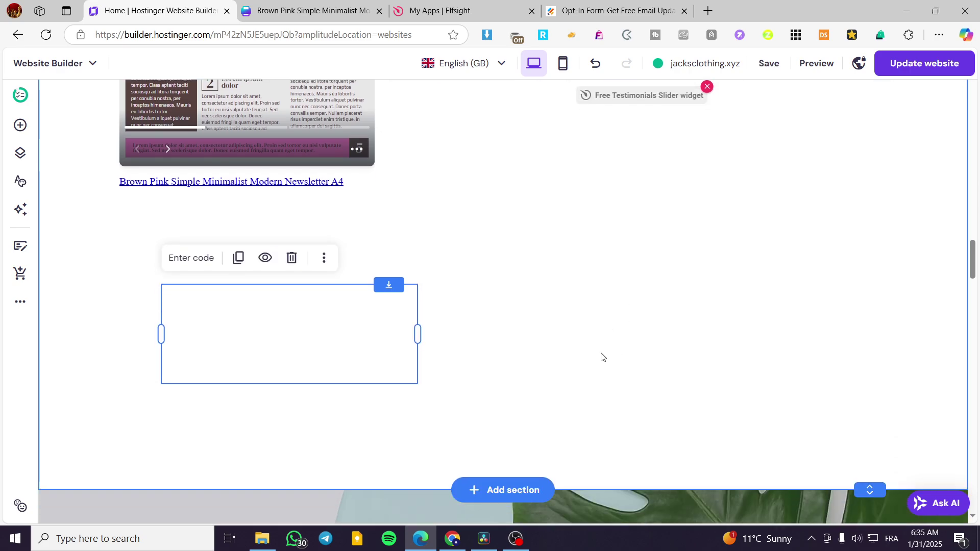
Step: Move the opt-in form block to the right, under the testimonials slider
left_click_drag(344, 274, 628, 170)
left_click_drag(599, 280, 810, 206)
scroll(503, 345, "up", 5)
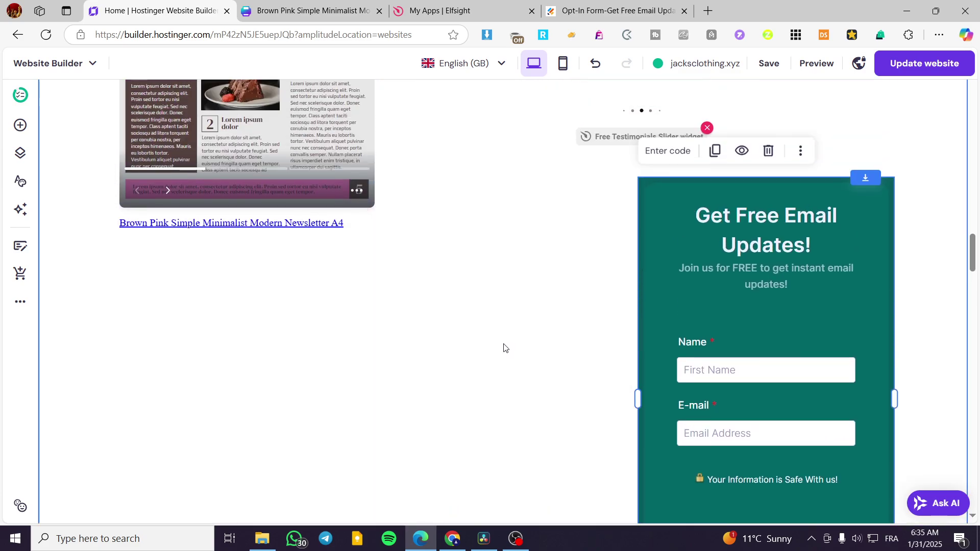